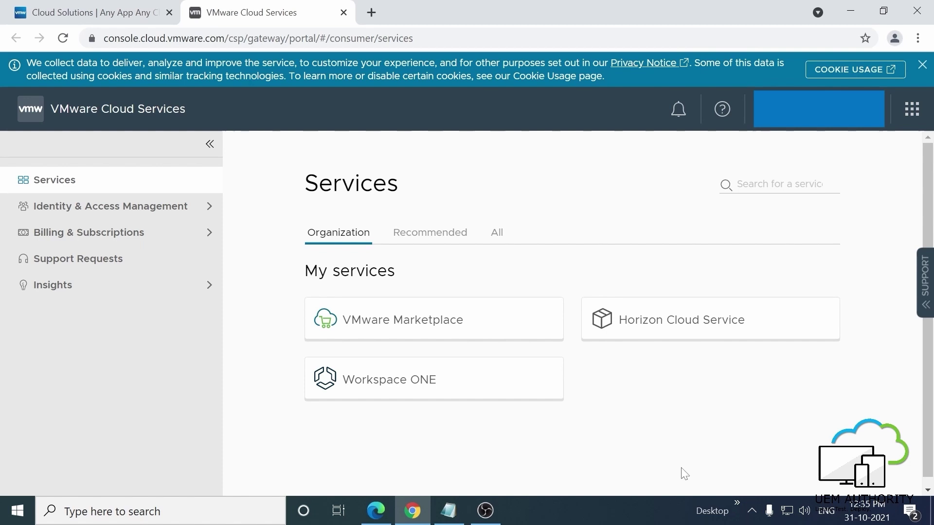
click(379, 387)
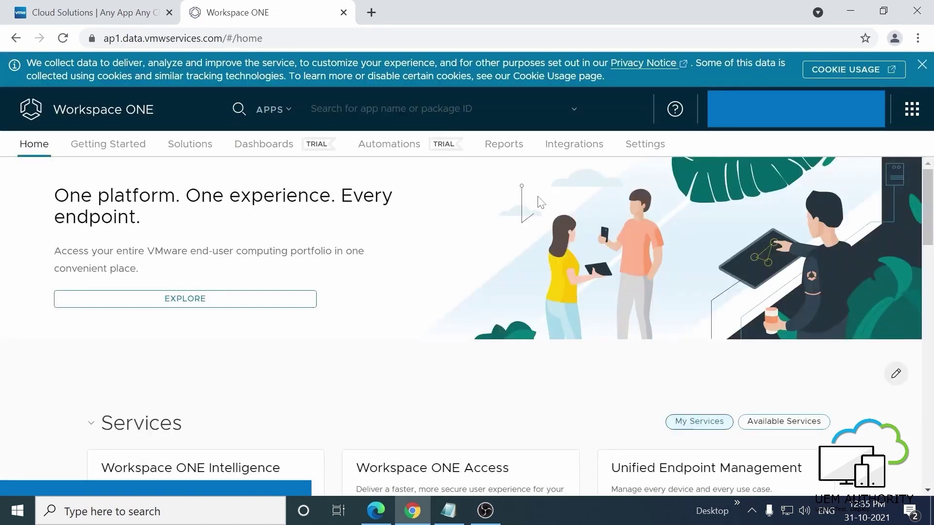
scroll(522, 219, down, 3)
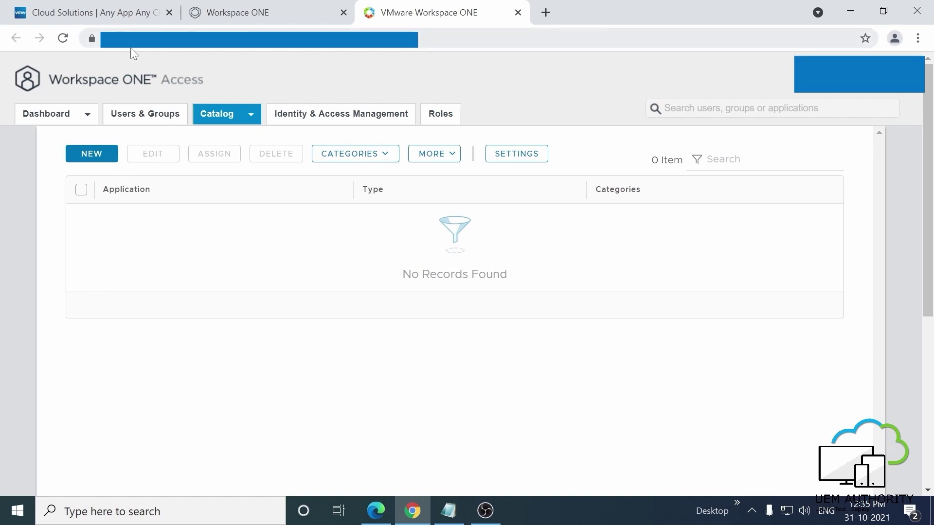
click(145, 115)
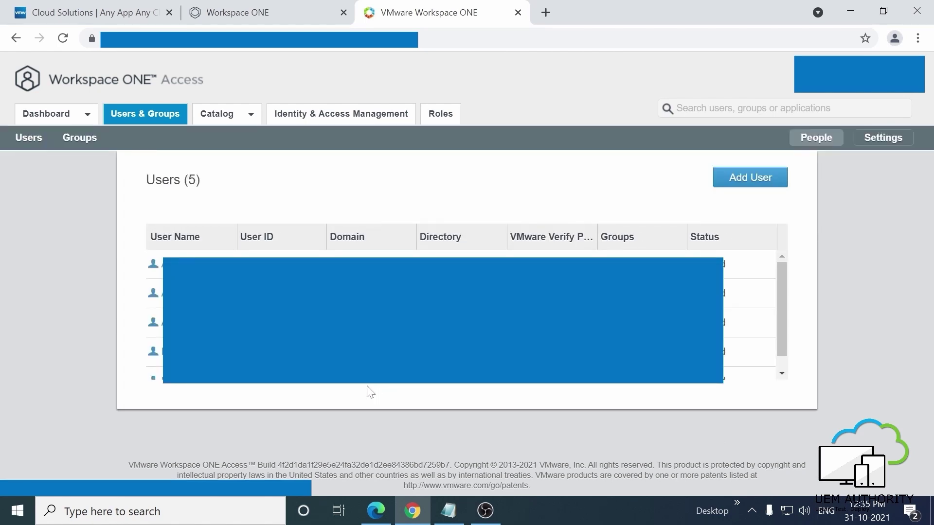
click(448, 510)
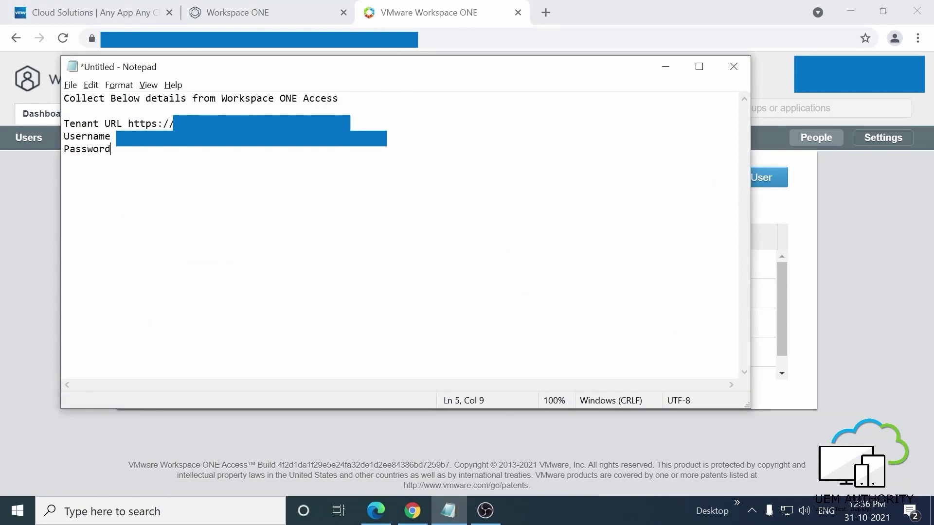
click(665, 68)
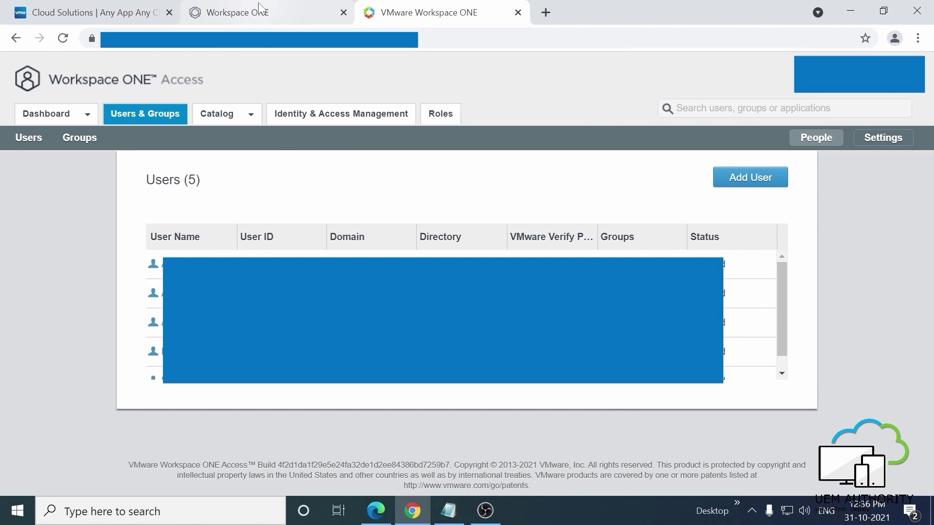
click(258, 7)
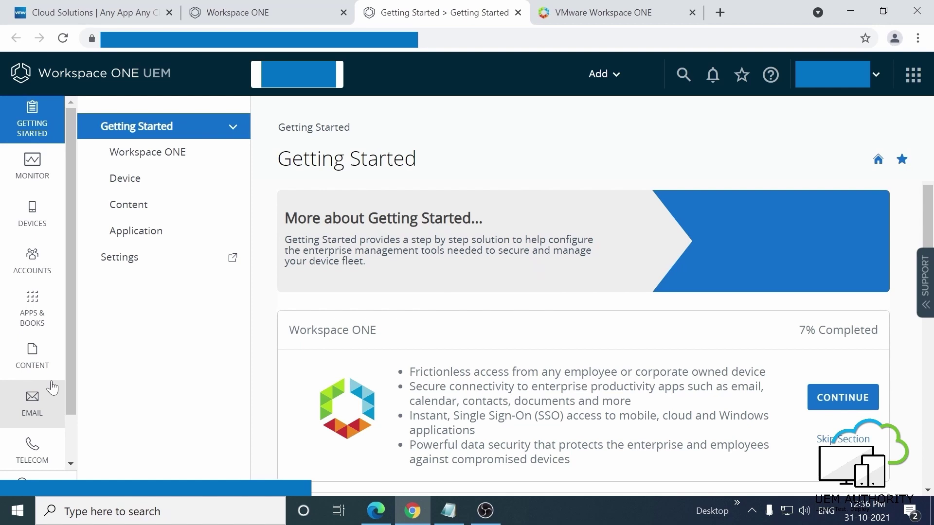
mouse_move(55, 370)
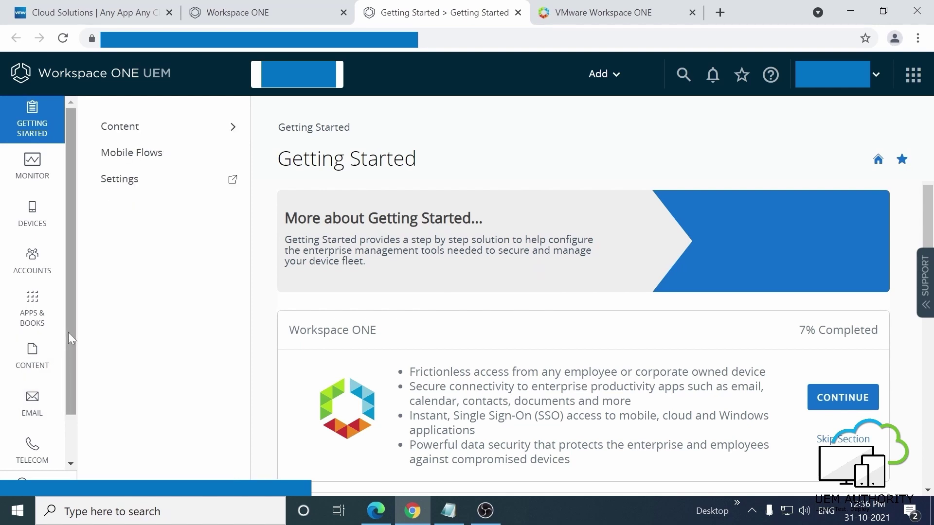
scroll(69, 331, down, 2)
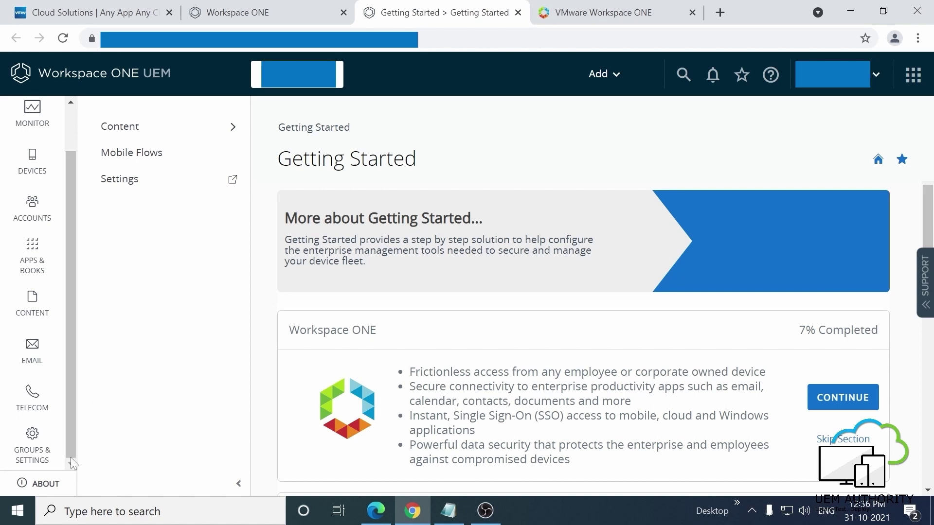
click(31, 460)
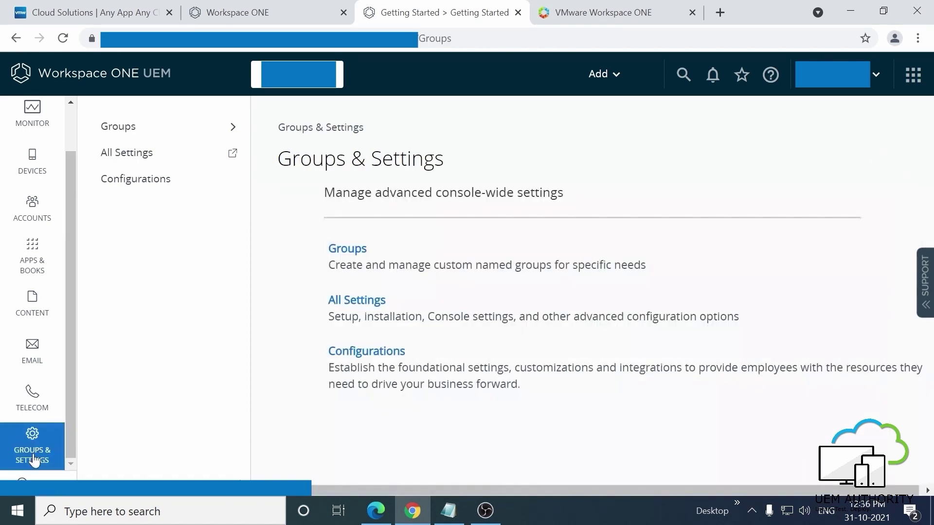
click(357, 302)
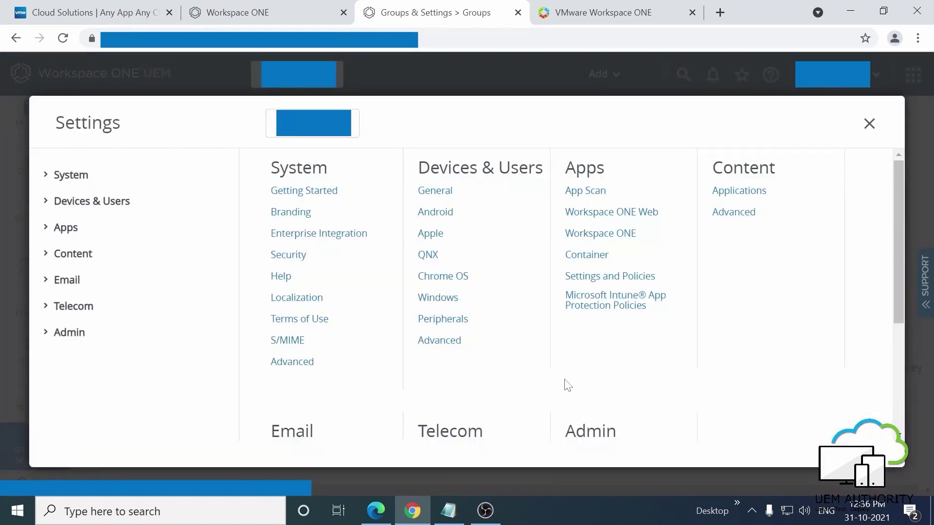
click(328, 239)
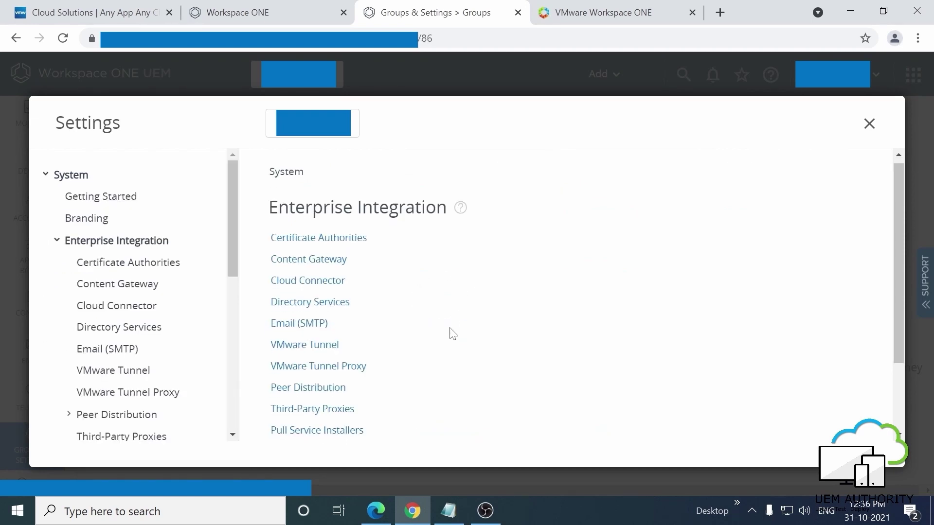
scroll(452, 333, down, 2)
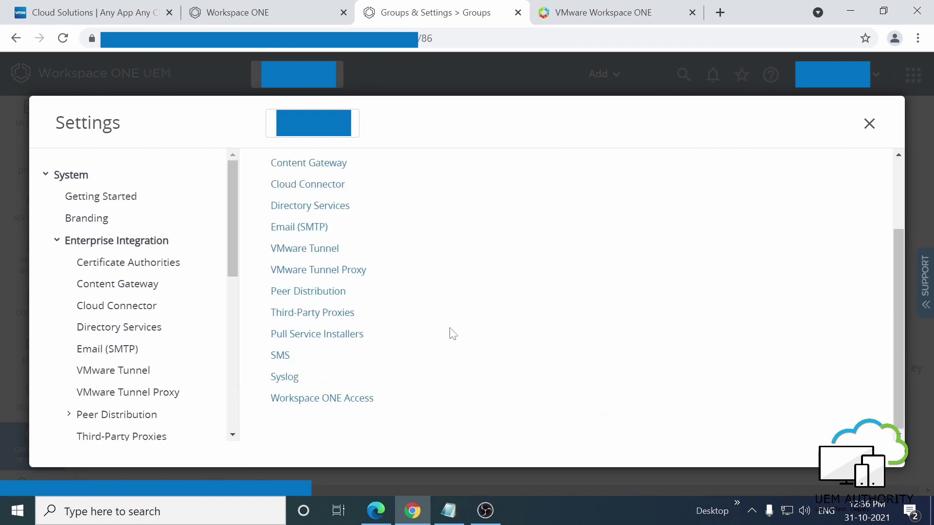
click(342, 406)
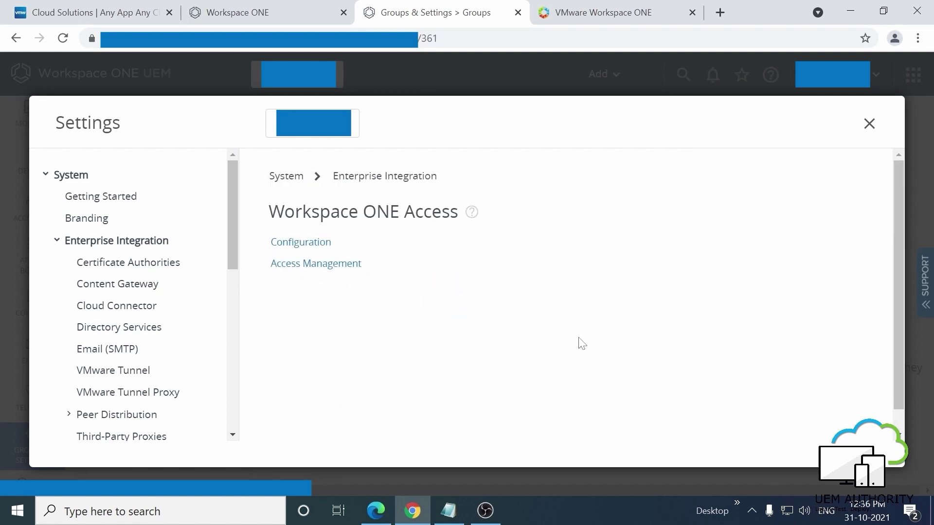
click(313, 244)
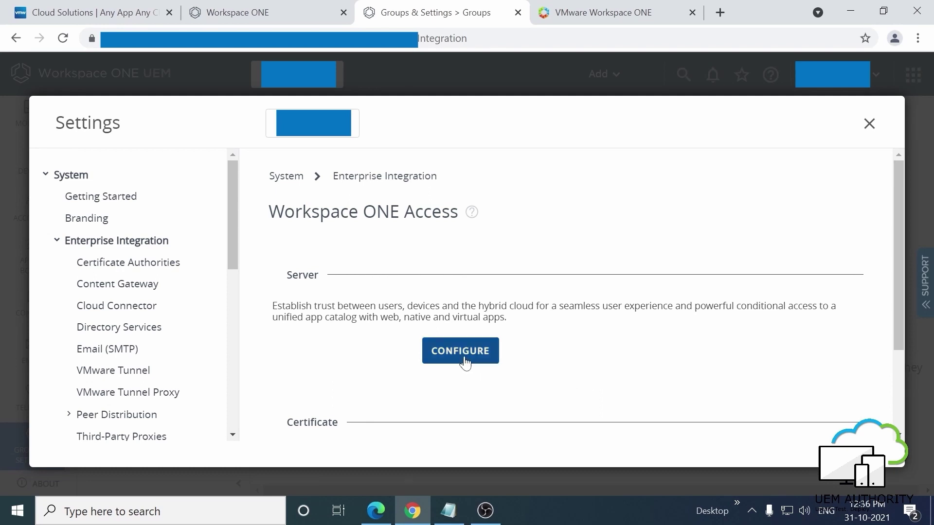
click(464, 350)
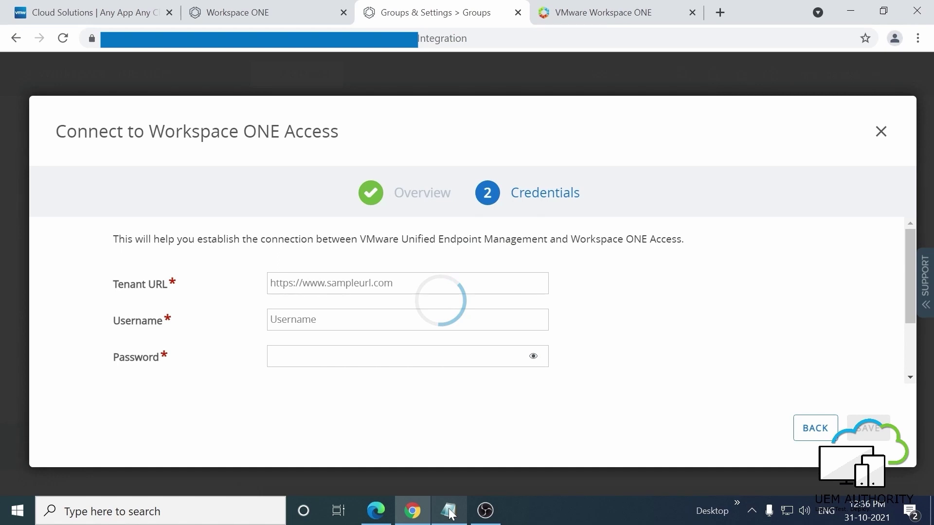
click(448, 510)
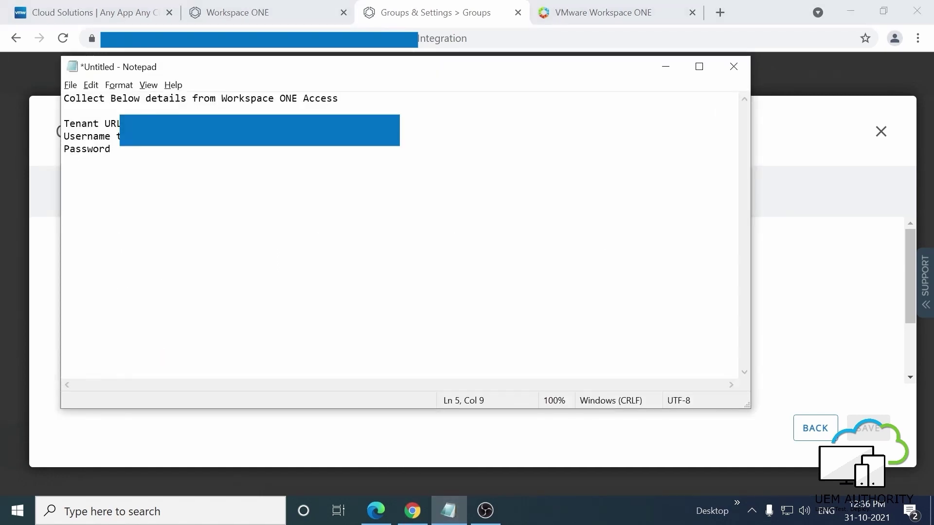
drag(128, 123, 314, 123)
right_click(306, 123)
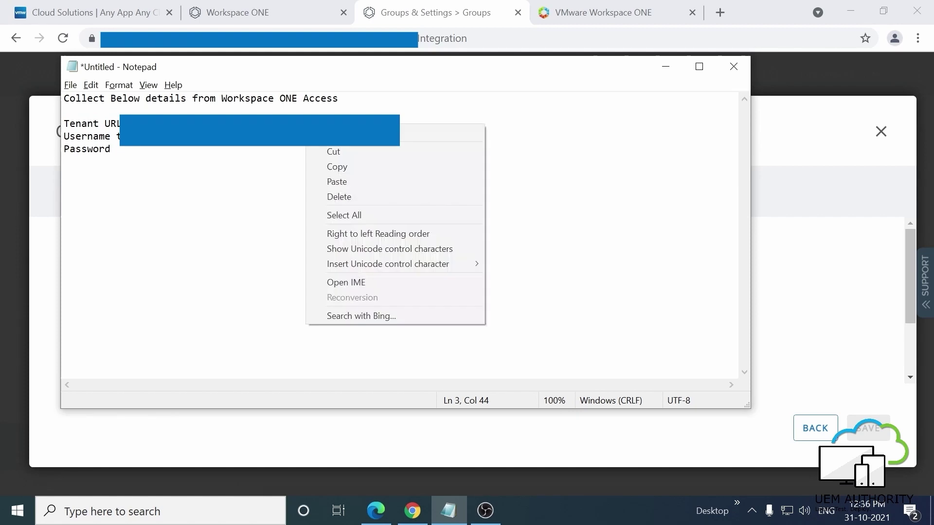
click(338, 166)
click(344, 429)
right_click(350, 284)
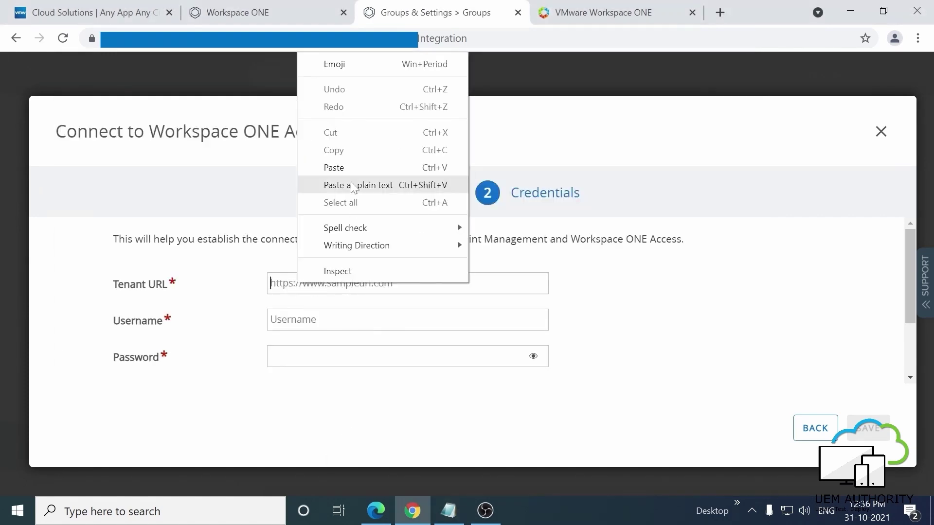
click(341, 167)
key(alt+Tab)
drag(117, 136, 385, 136)
right_click(365, 139)
click(389, 181)
click(350, 320)
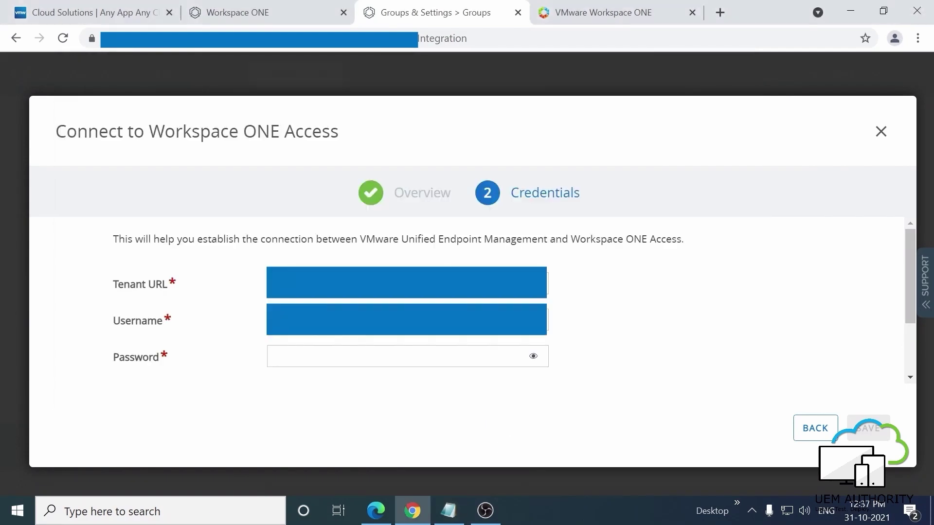
right_click(343, 320)
click(392, 202)
scroll(446, 390, down, 2)
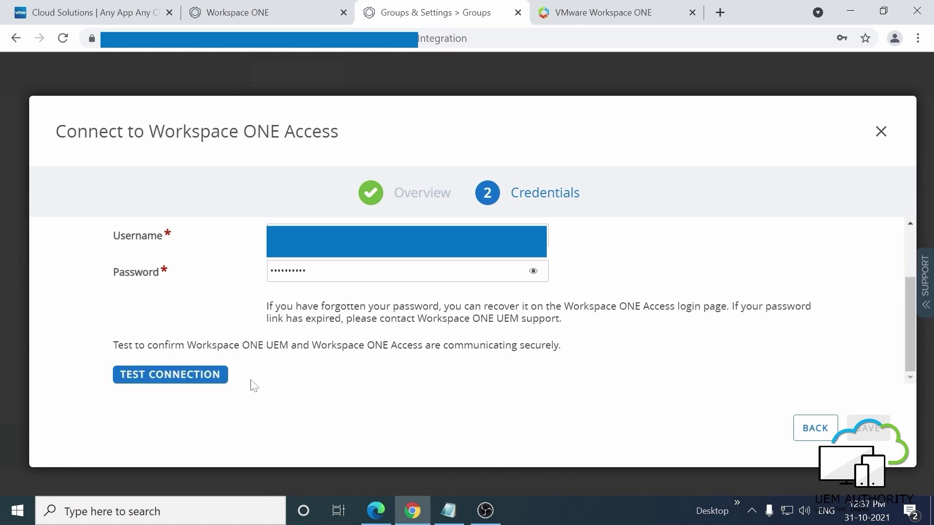
click(212, 384)
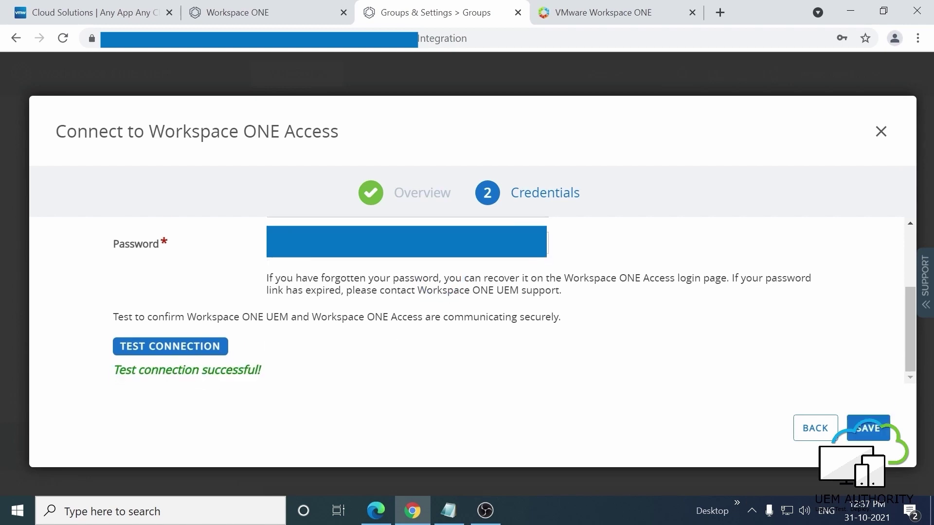
click(881, 437)
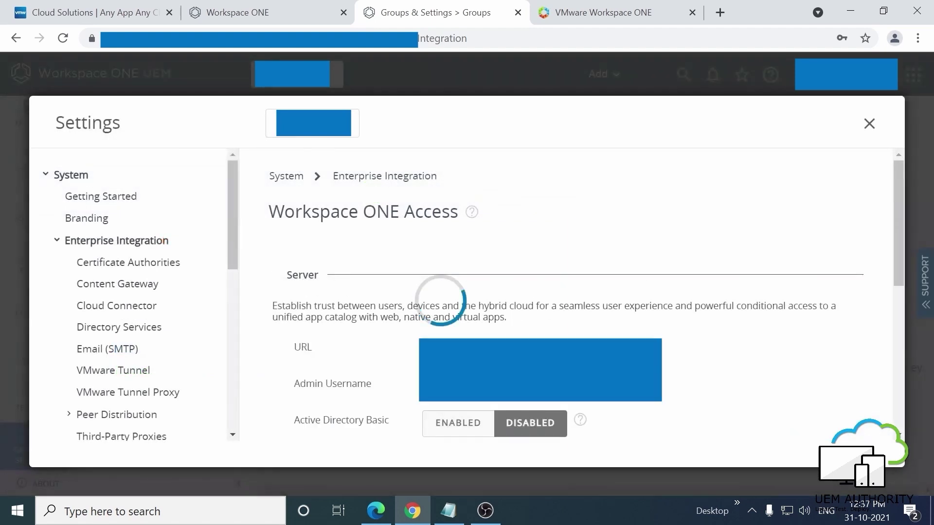
scroll(538, 385, down, 3)
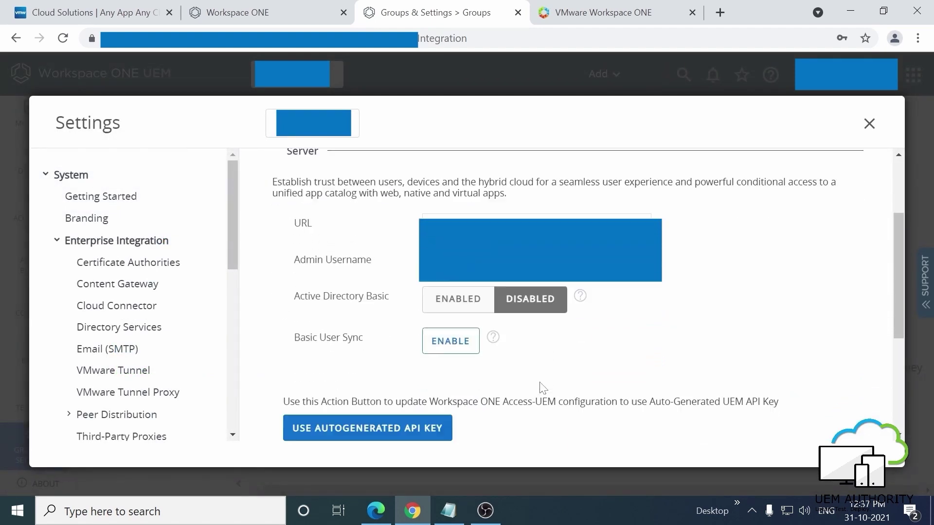
scroll(542, 388, down, 1)
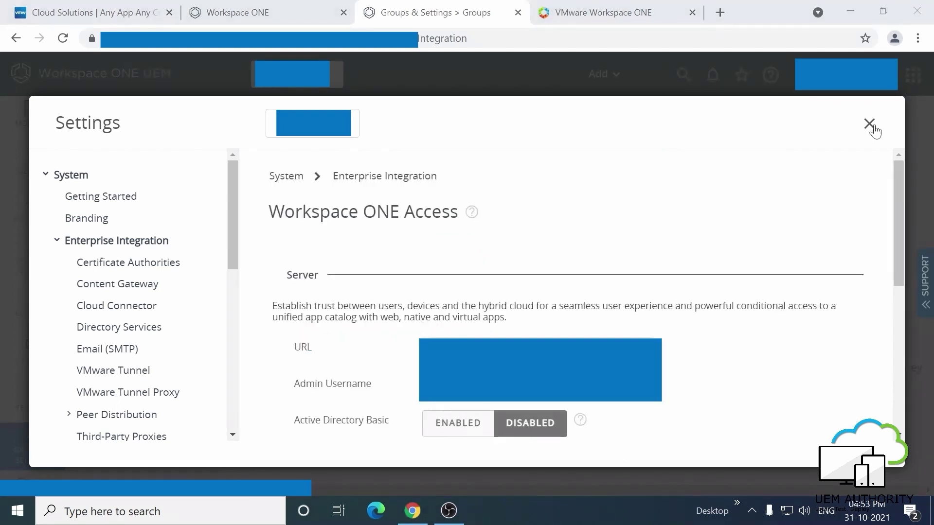
click(869, 125)
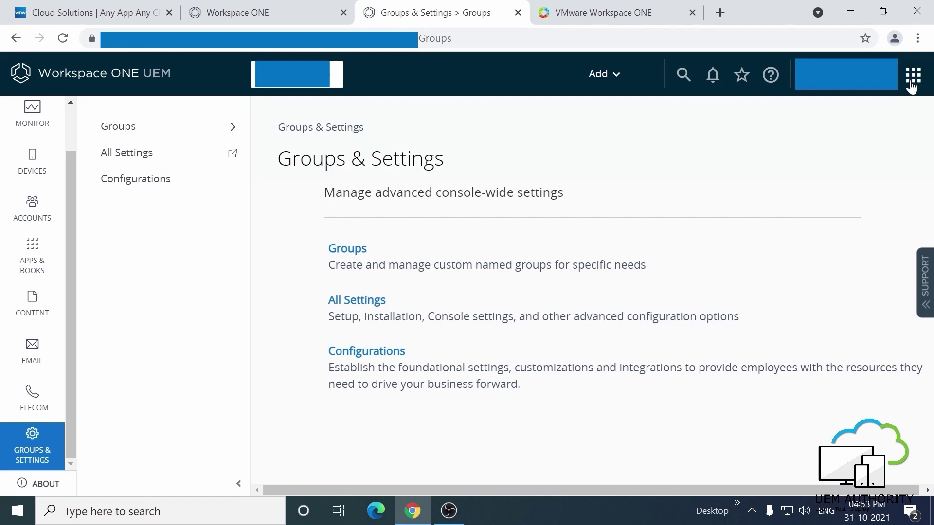
click(912, 76)
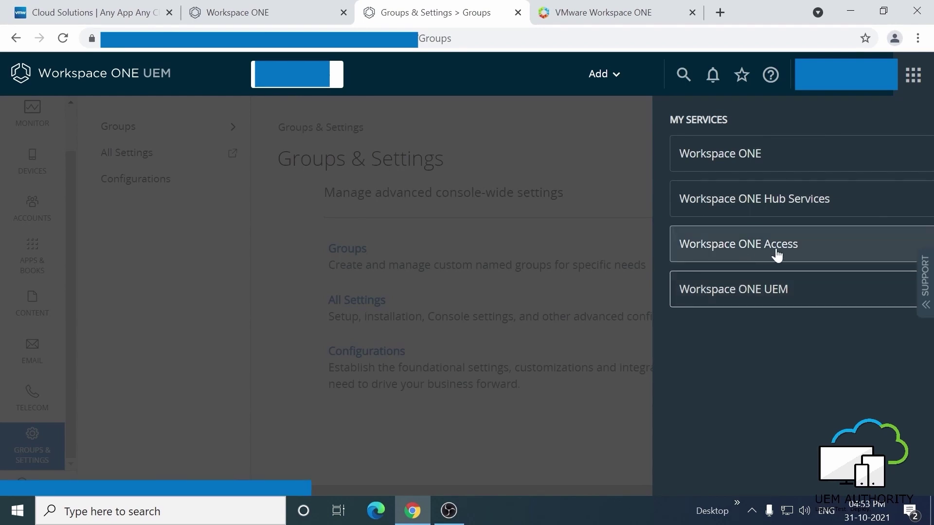
click(625, 143)
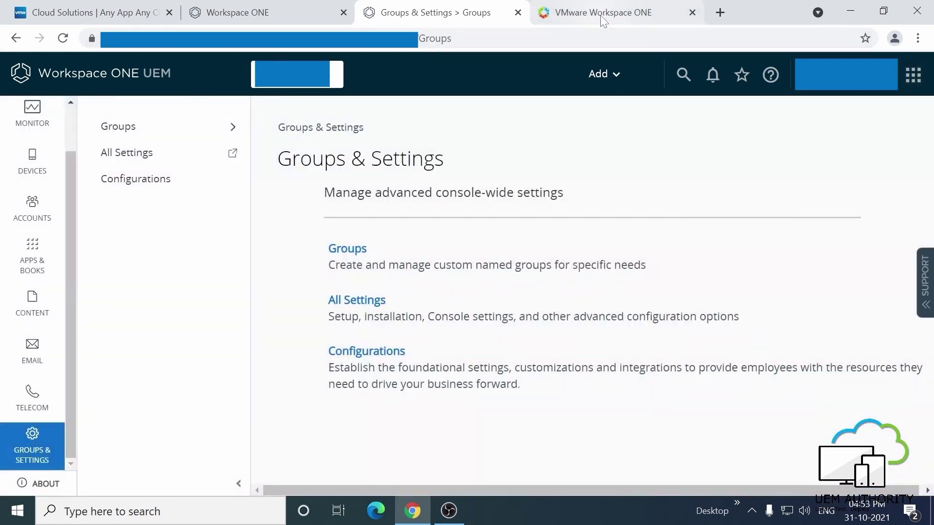
click(603, 21)
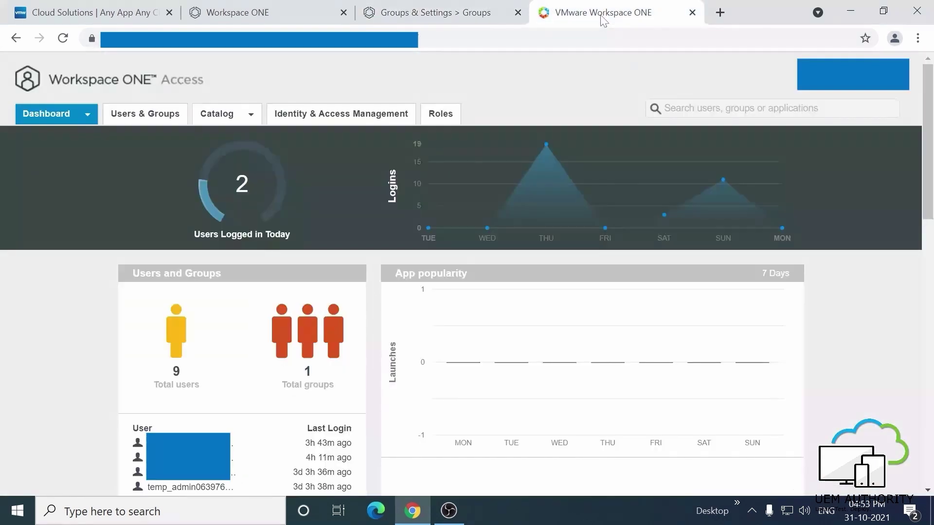
click(340, 122)
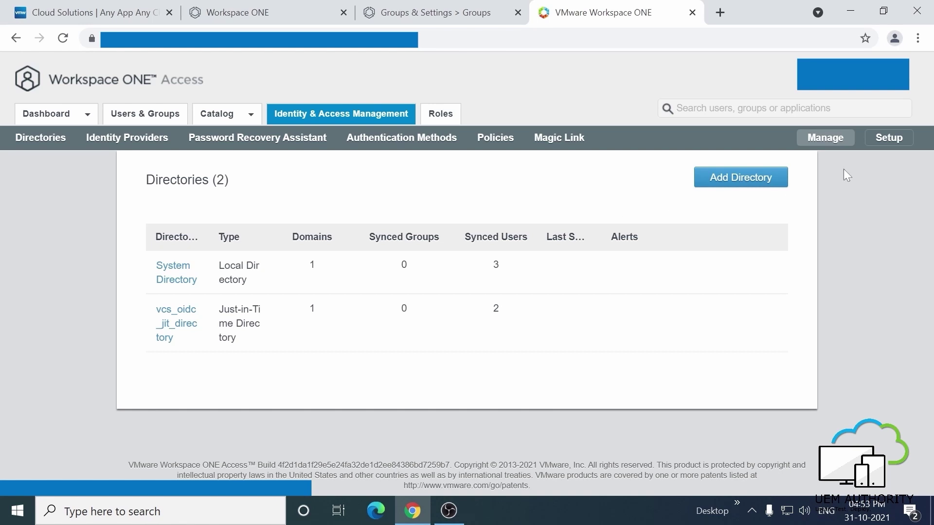
click(889, 139)
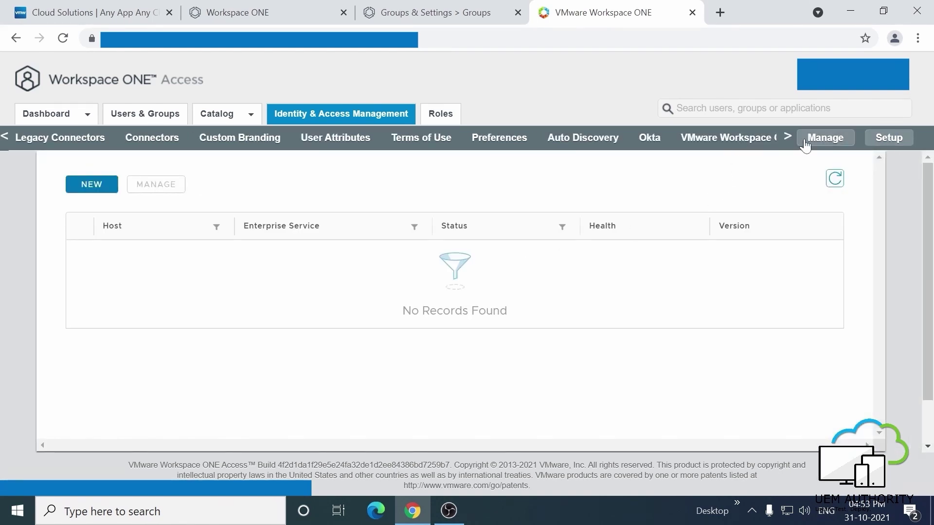
click(786, 139)
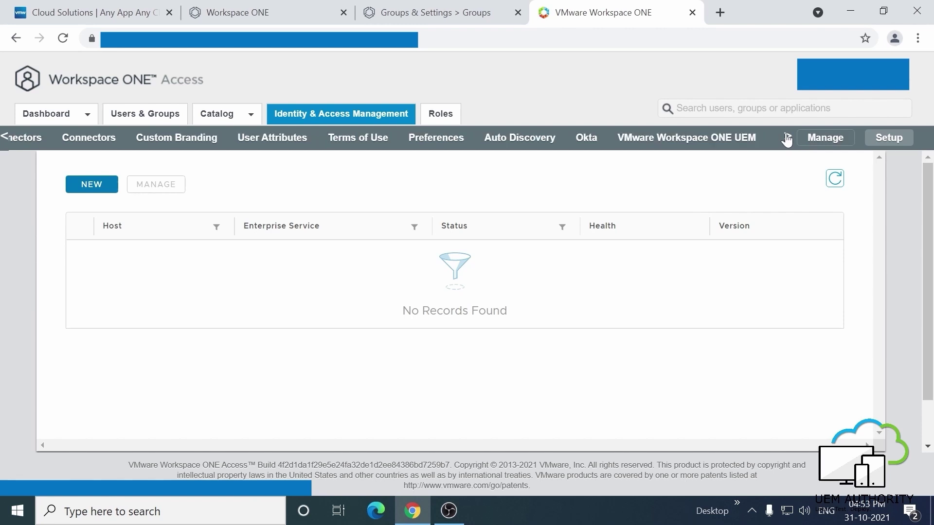
click(703, 148)
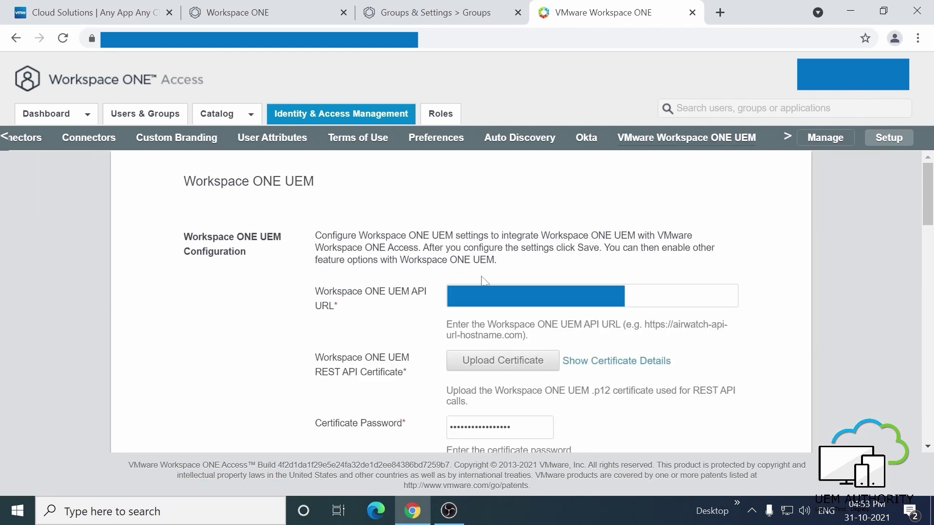
scroll(681, 313, down, 7)
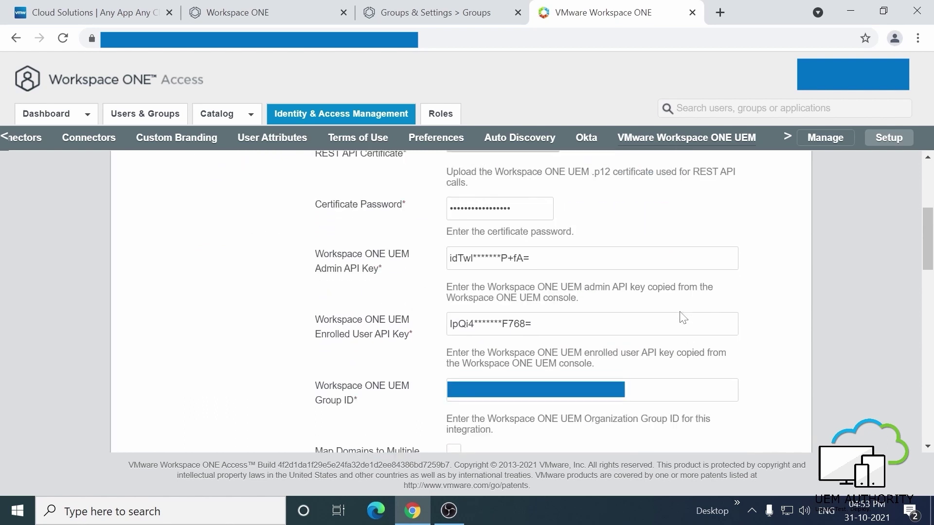
scroll(683, 317, down, 6)
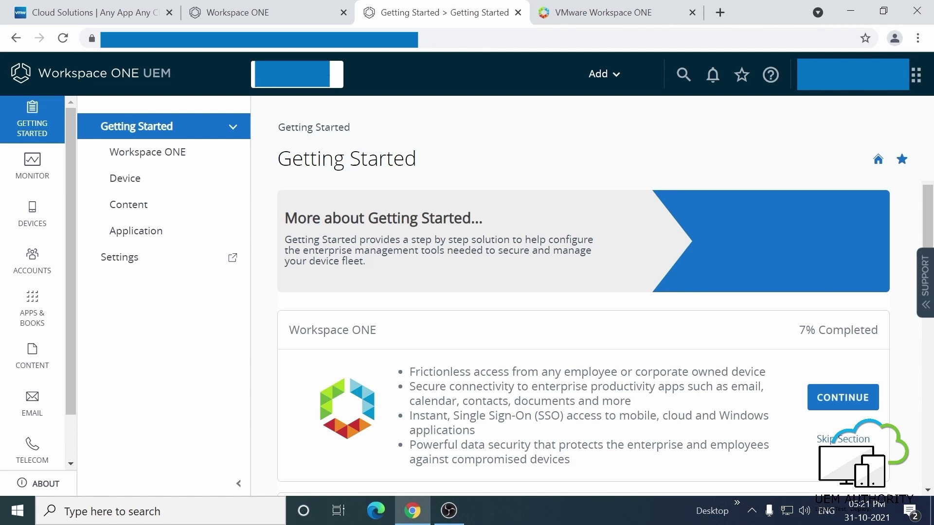
click(29, 263)
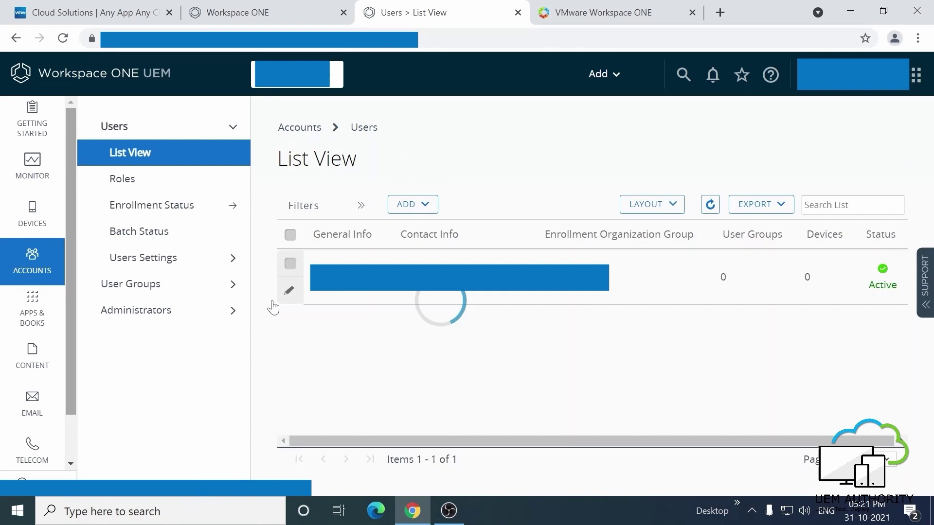
click(173, 316)
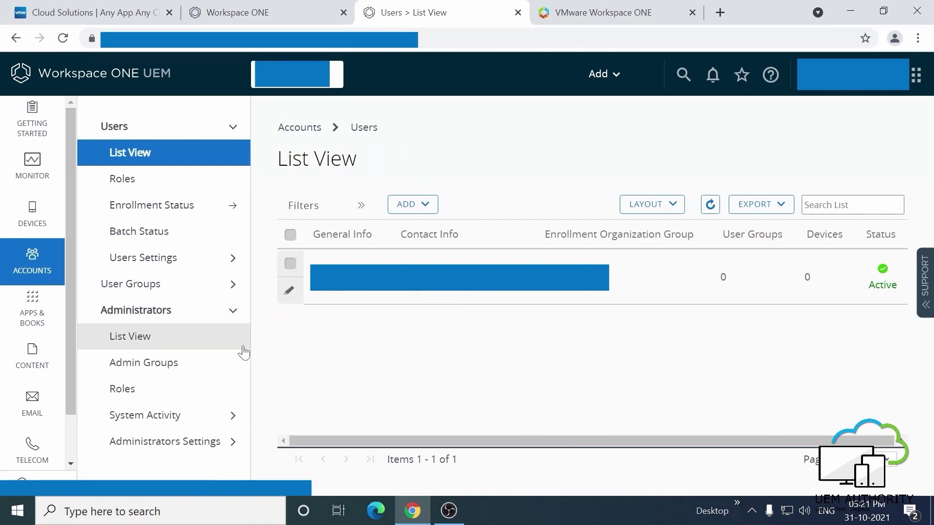
click(162, 351)
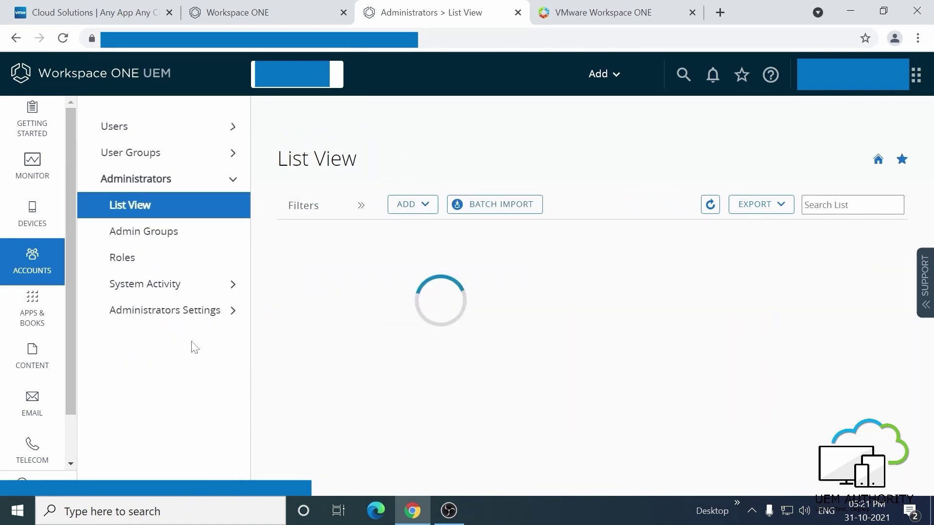
click(424, 212)
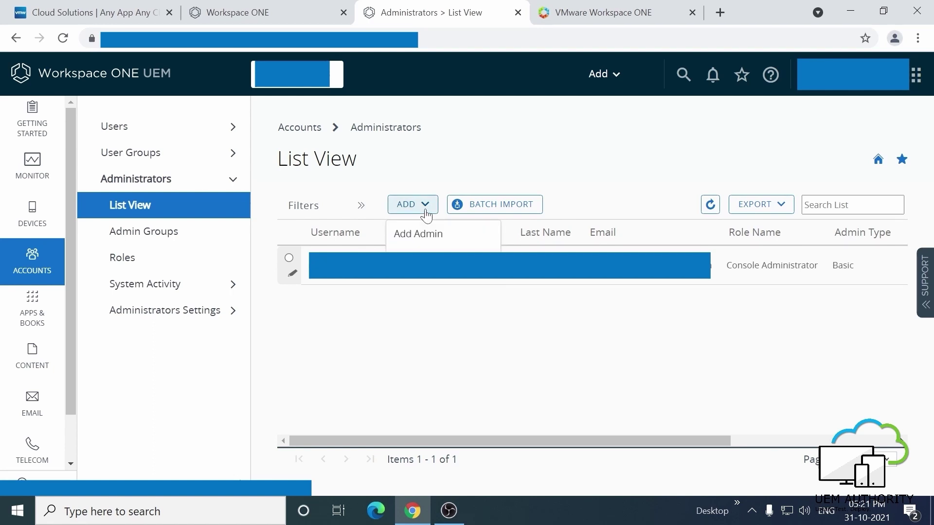
click(415, 235)
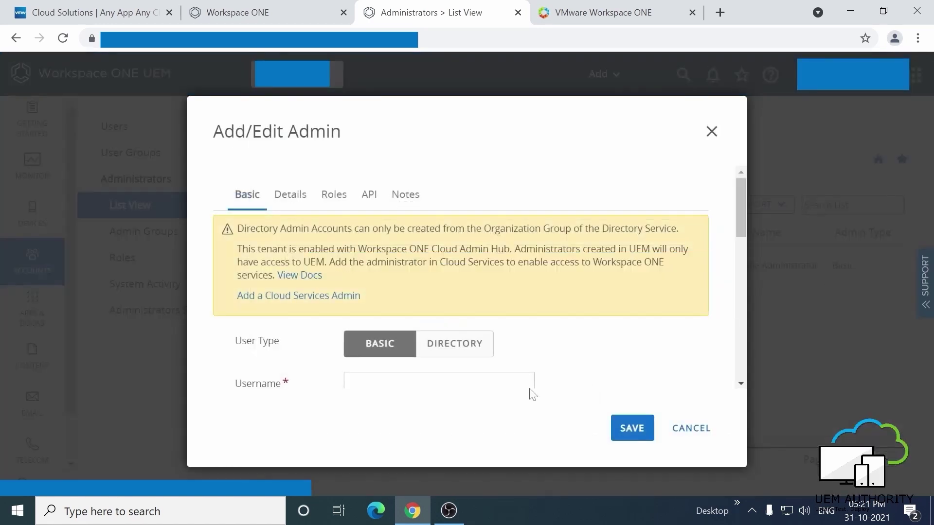
scroll(538, 350, down, 6)
scroll(538, 350, down, 4)
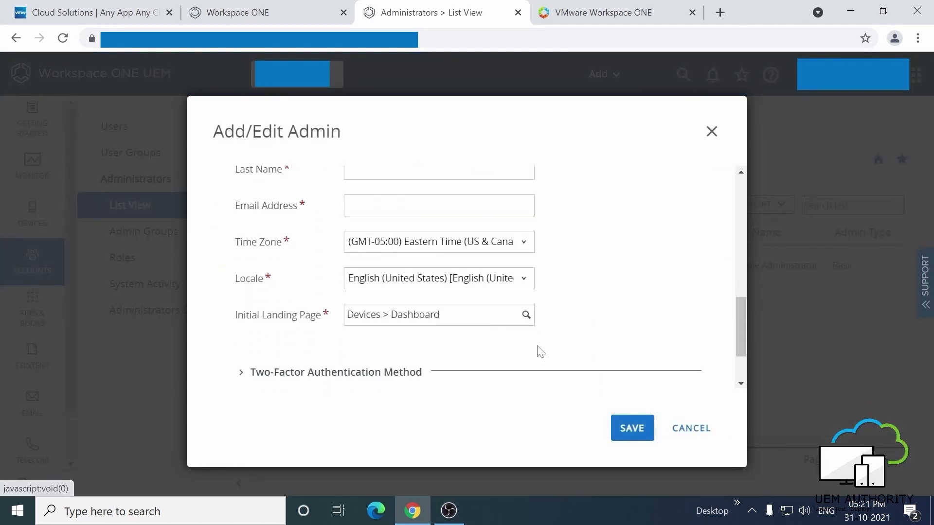
scroll(526, 341, up, 9)
scroll(525, 342, up, 1)
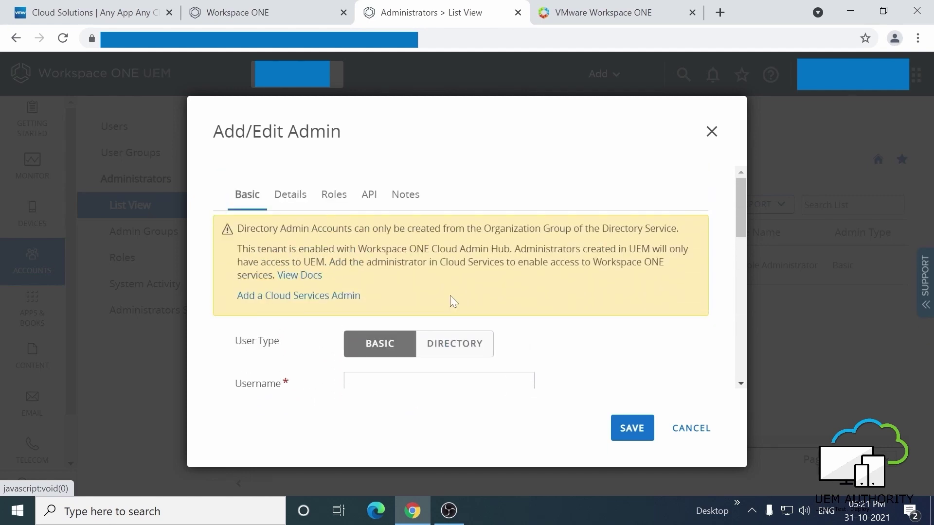
click(375, 203)
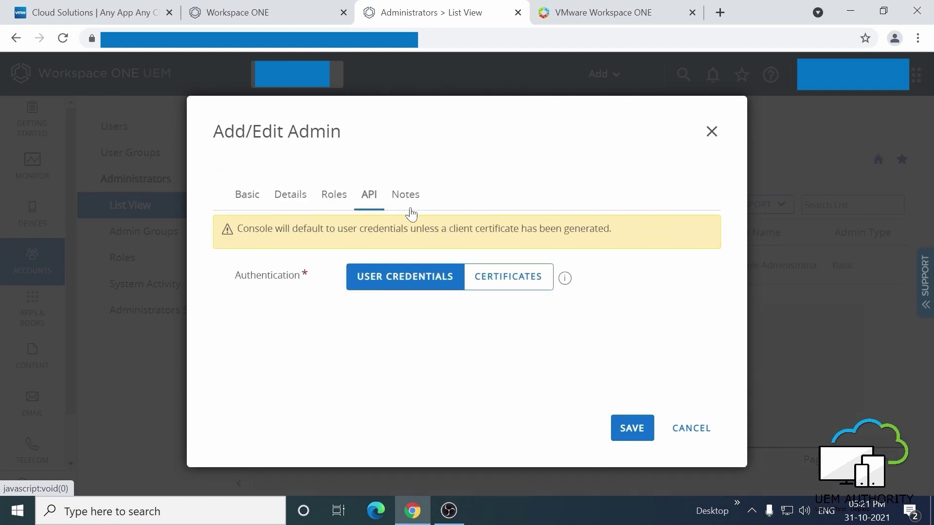
click(503, 282)
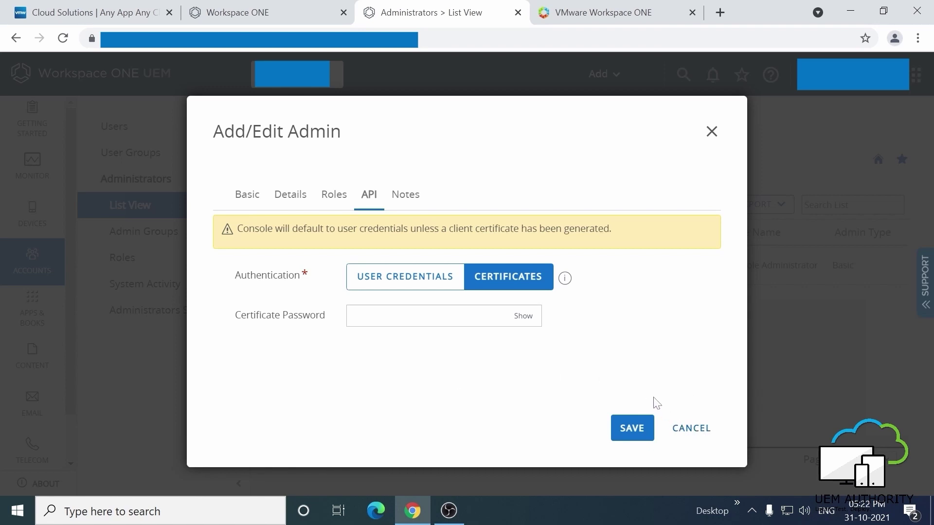
click(691, 430)
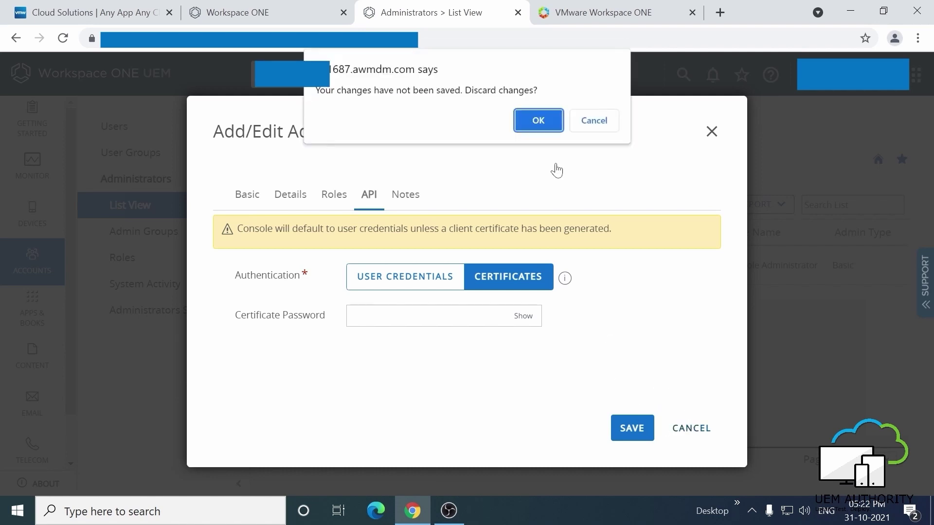
click(534, 119)
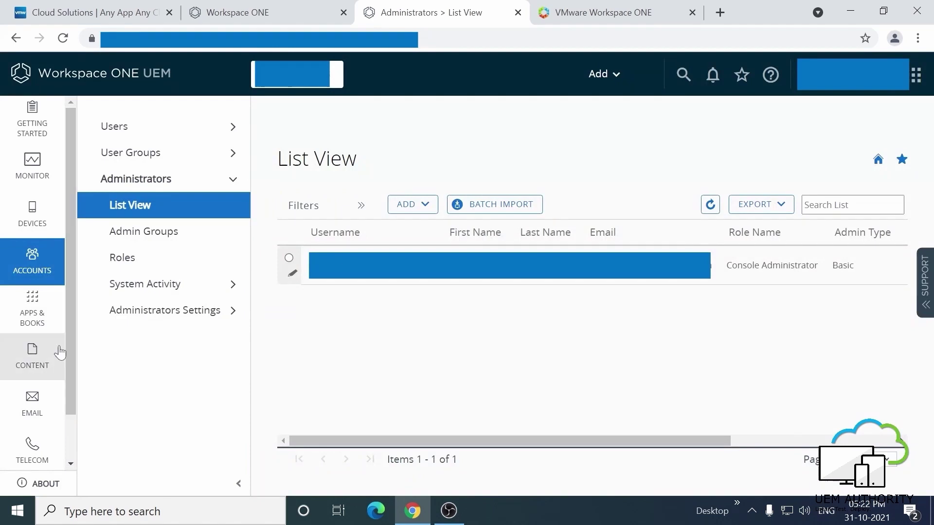
mouse_move(69, 299)
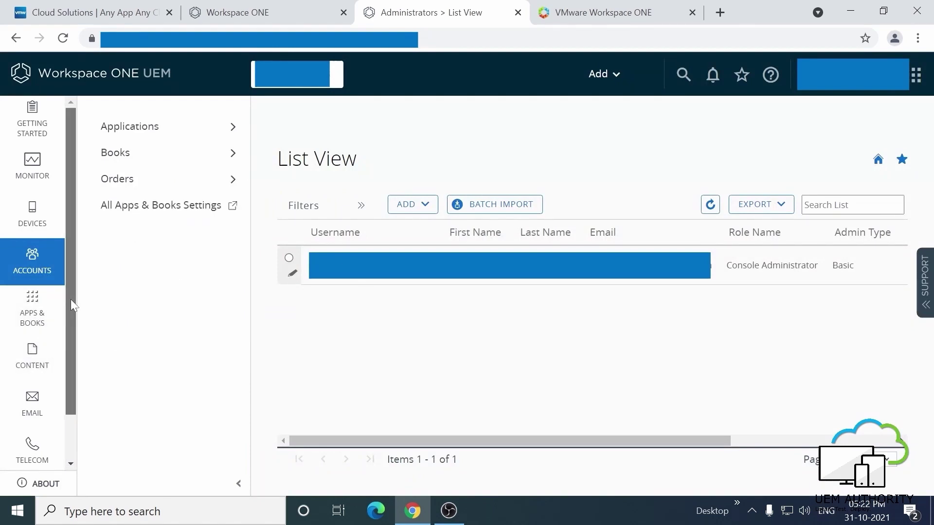
drag(71, 299, 67, 417)
click(25, 455)
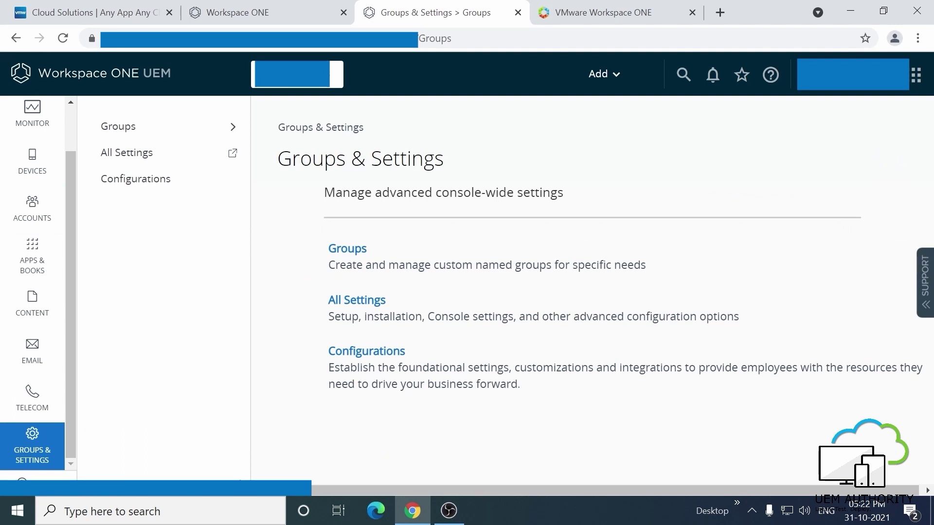
click(371, 311)
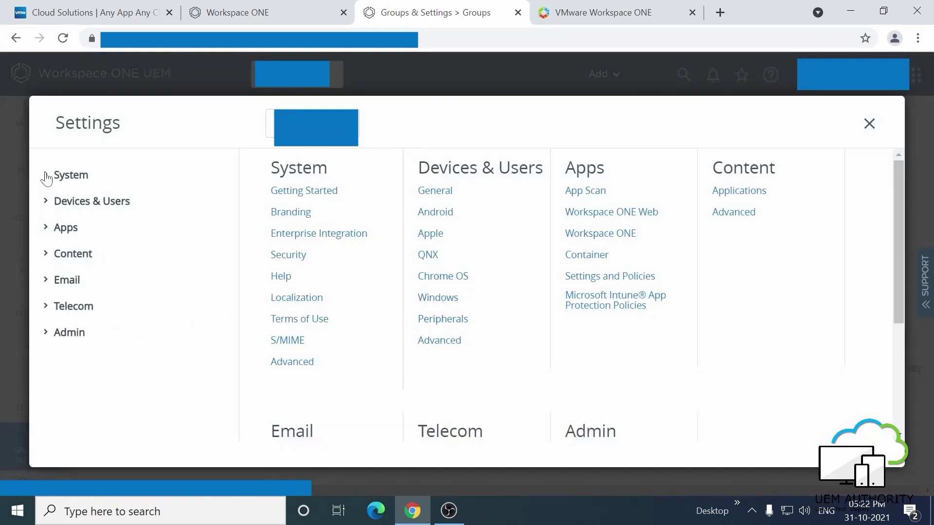
click(46, 176)
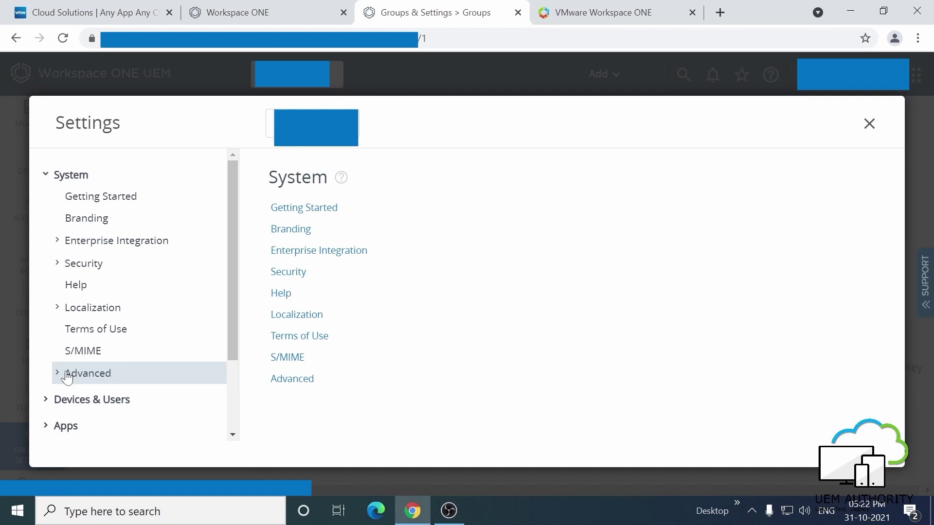
click(58, 375)
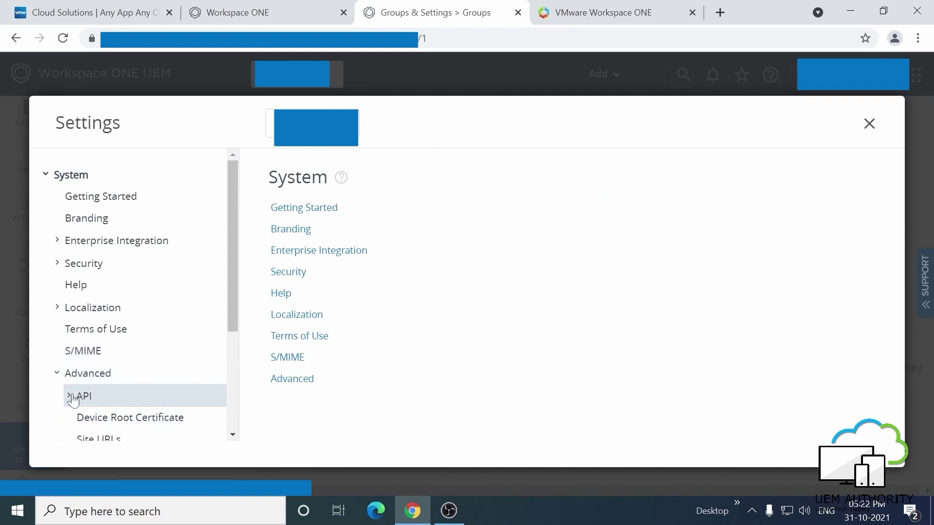
click(89, 398)
scroll(142, 416, down, 2)
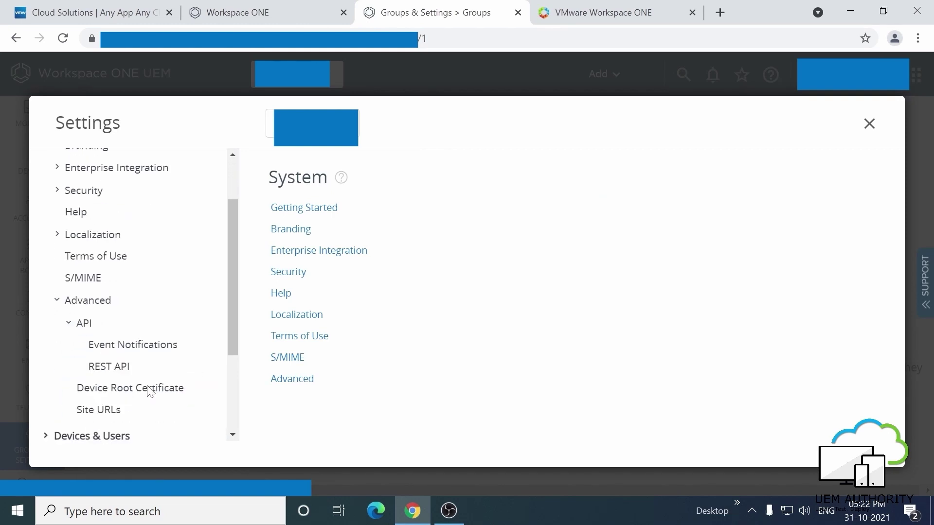
click(121, 374)
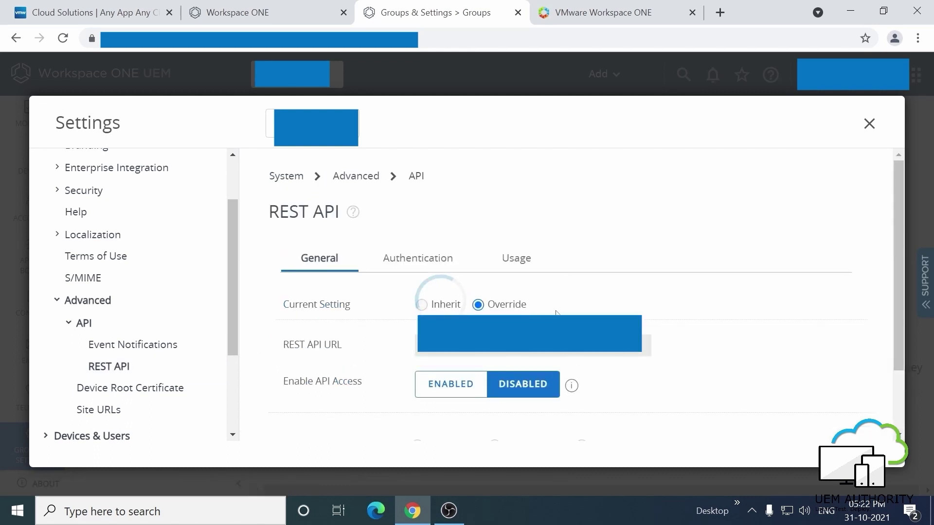
click(437, 392)
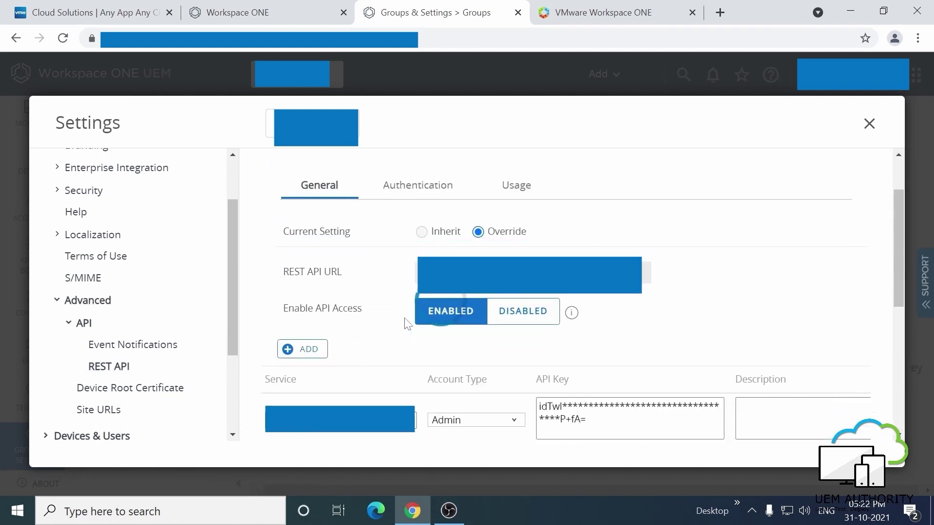
scroll(374, 332, down, 3)
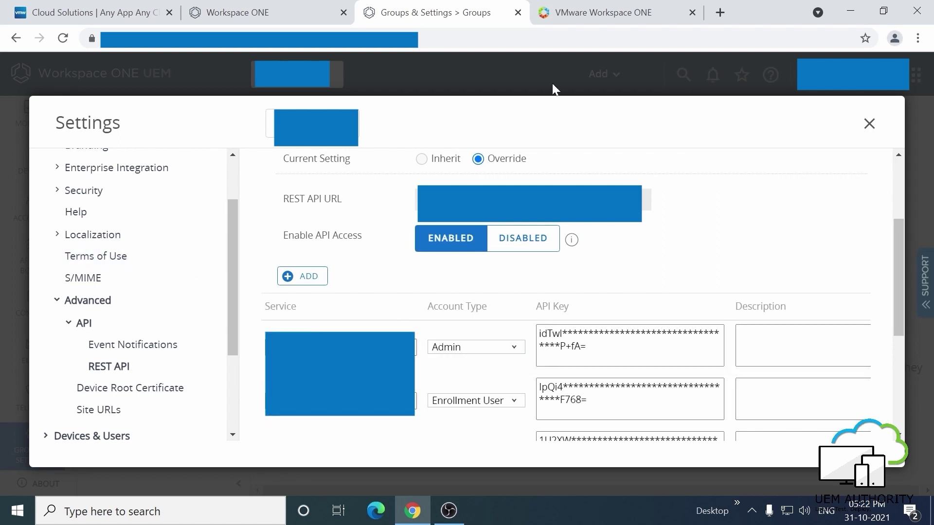
click(588, 16)
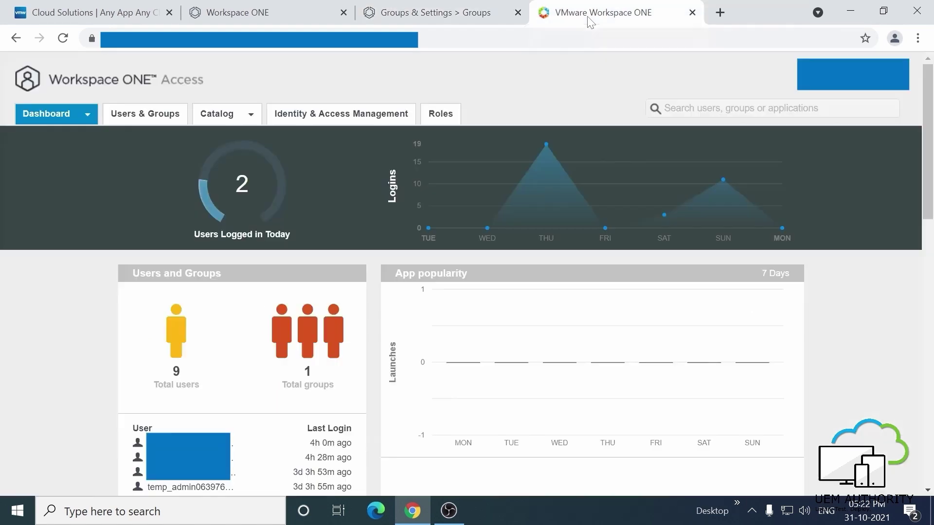
click(372, 120)
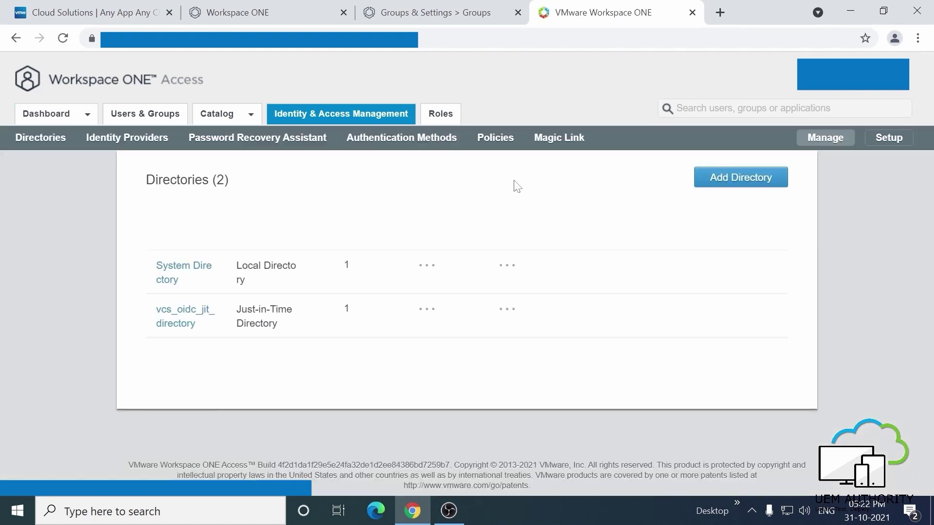
click(888, 141)
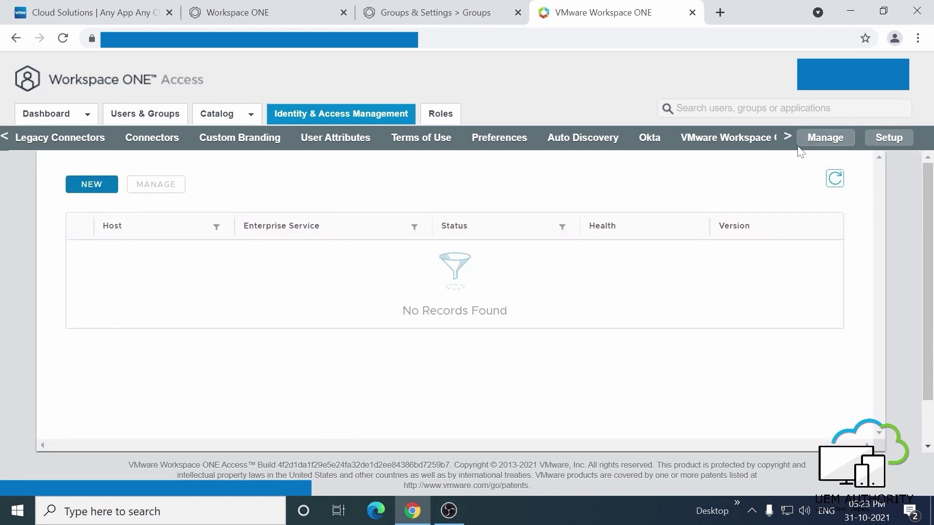
click(788, 138)
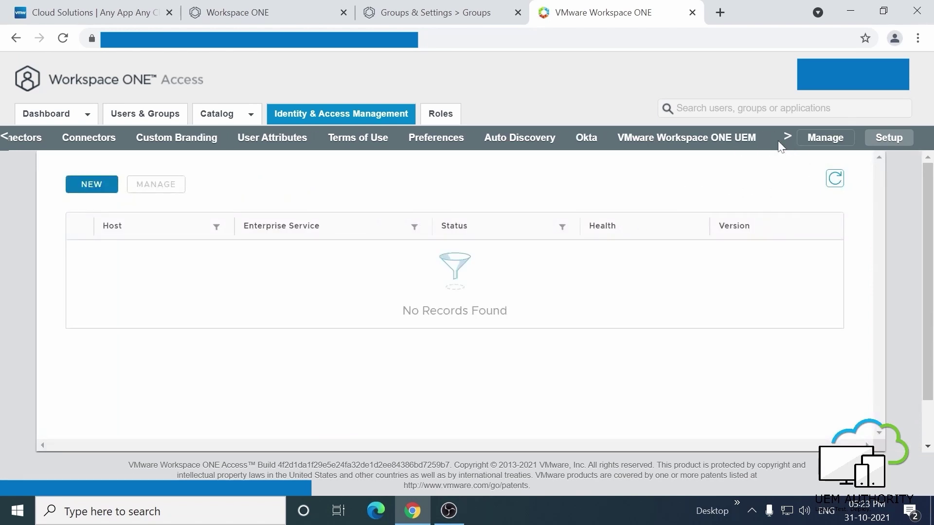
click(683, 141)
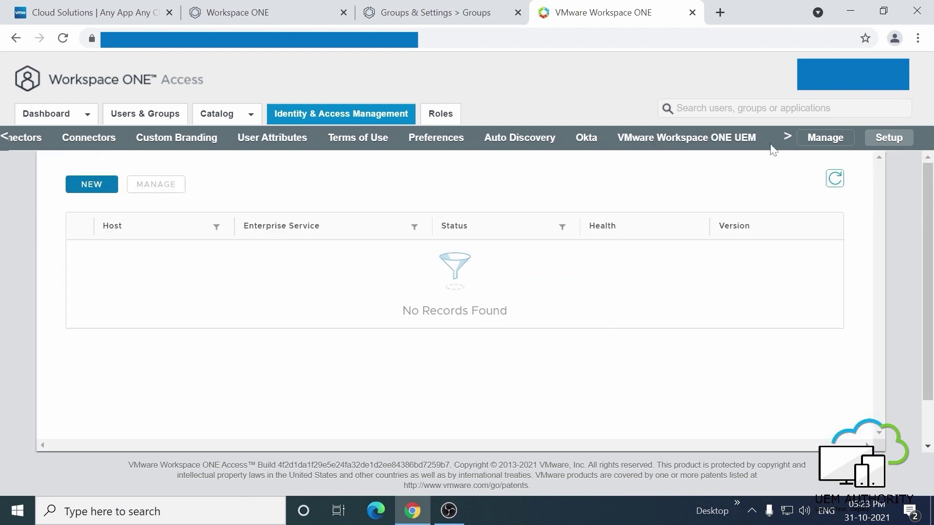
click(683, 142)
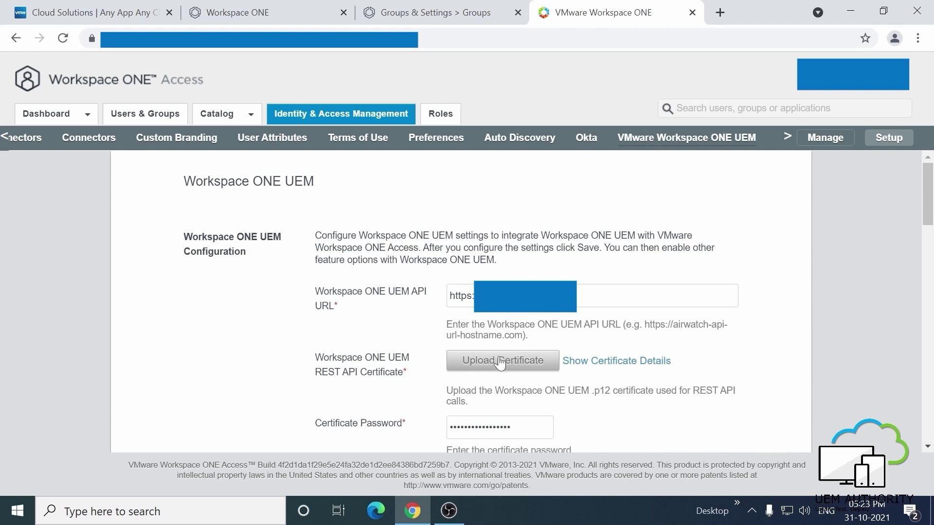
scroll(500, 364, down, 3)
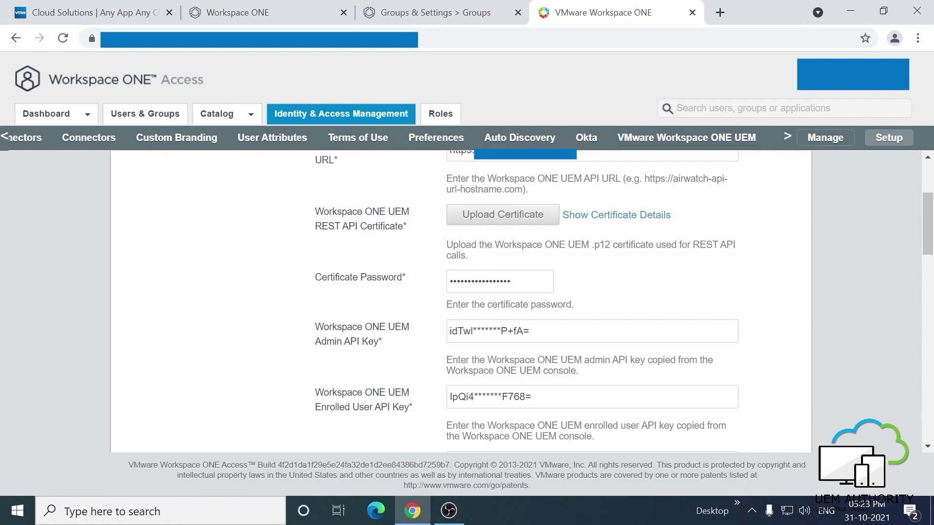
scroll(349, 341, down, 3)
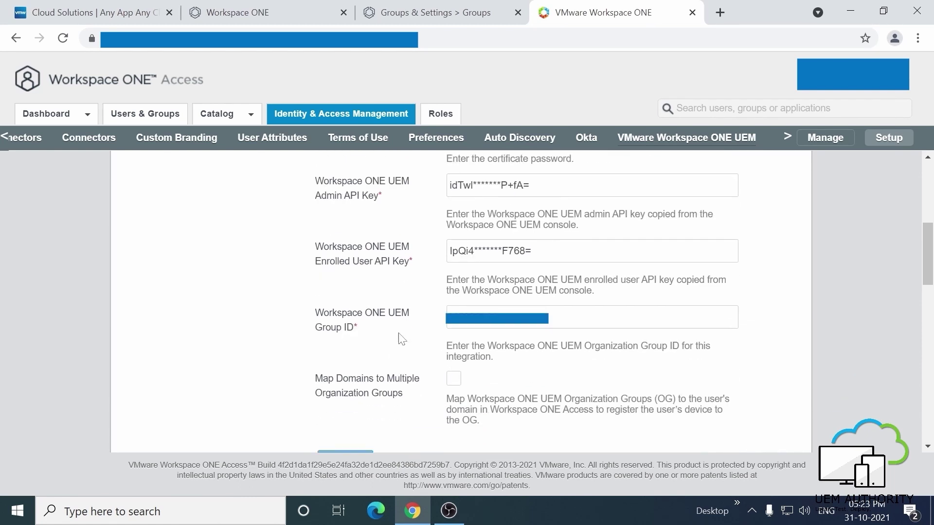
scroll(401, 339, up, 5)
scroll(401, 339, down, 5)
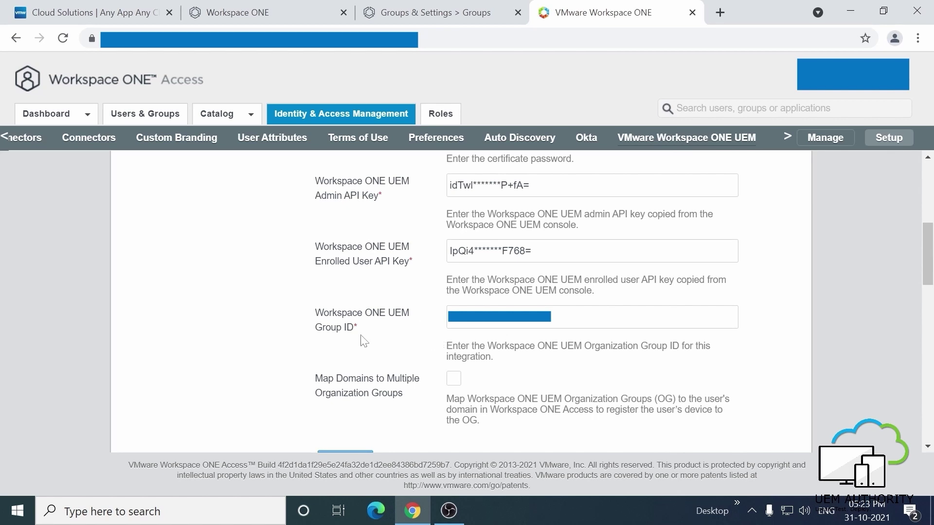
scroll(407, 338, down, 2)
scroll(409, 339, down, 2)
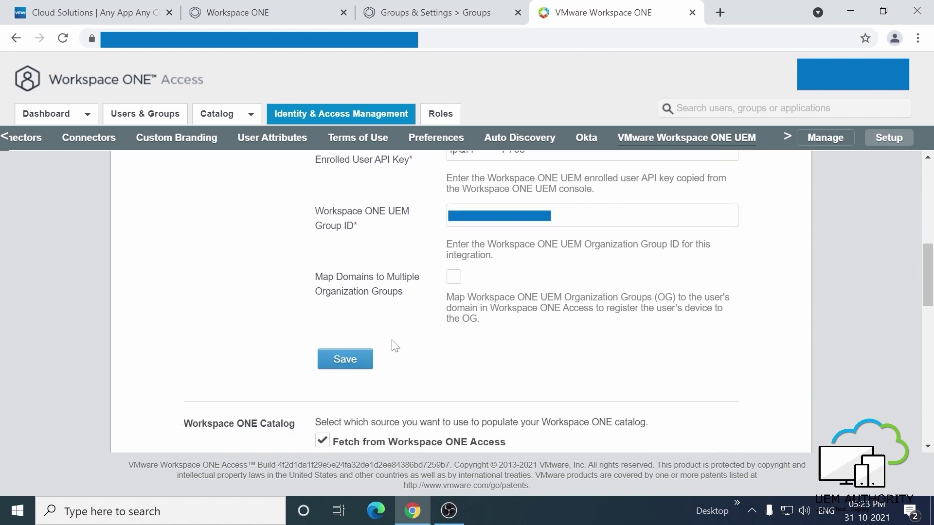
scroll(388, 331, down, 4)
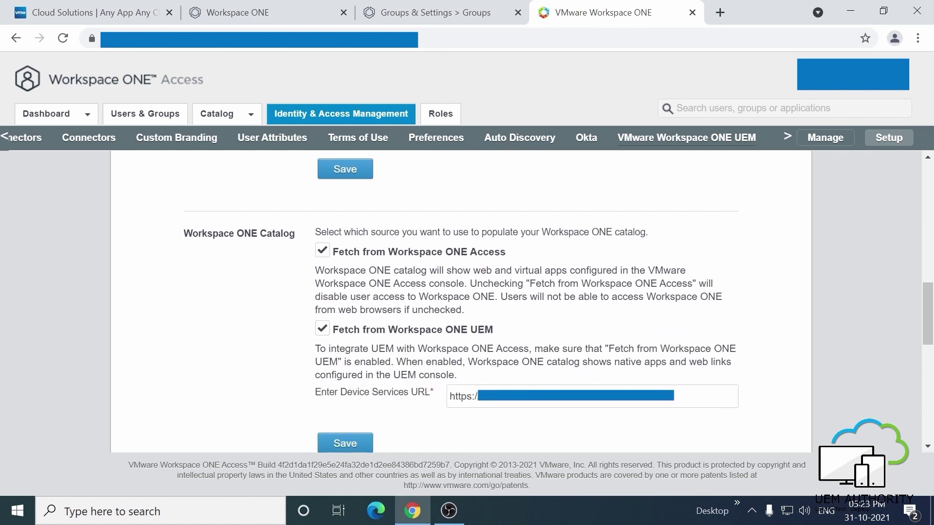
scroll(407, 314, down, 4)
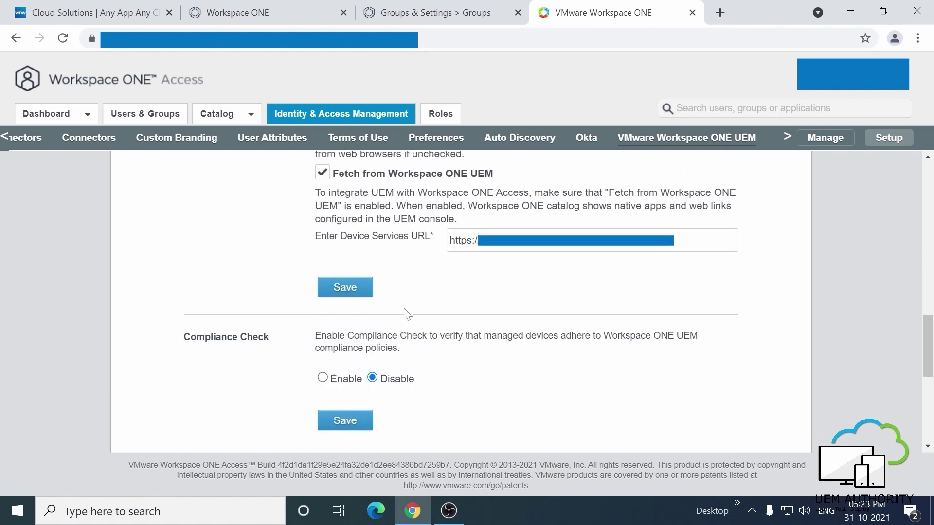
scroll(408, 315, down, 5)
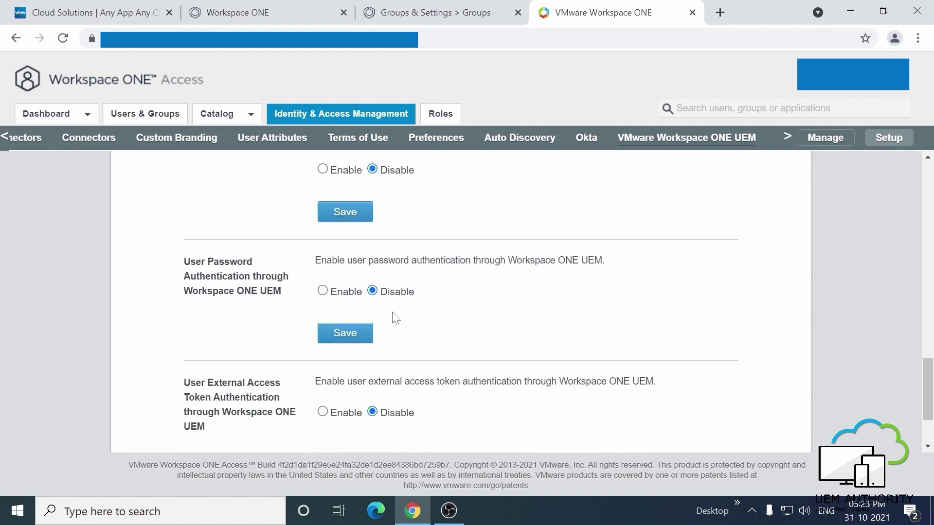
scroll(389, 319, down, 3)
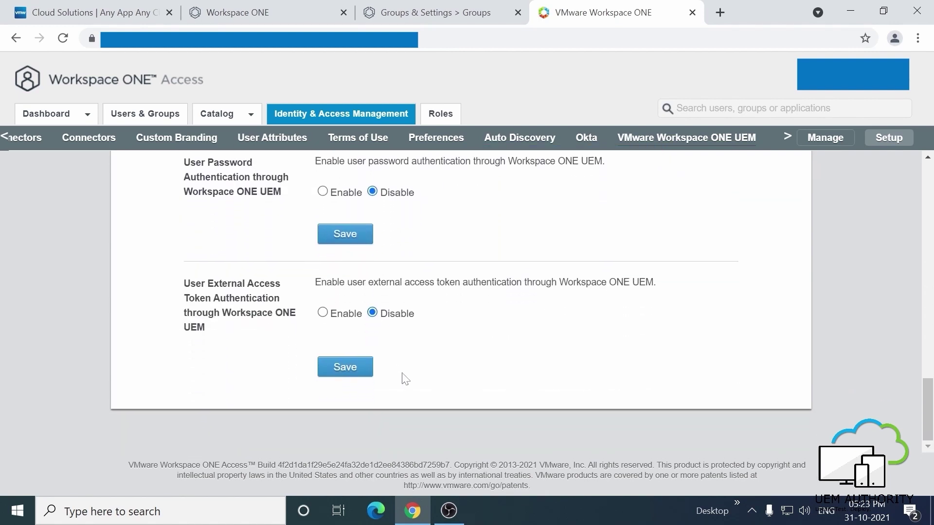